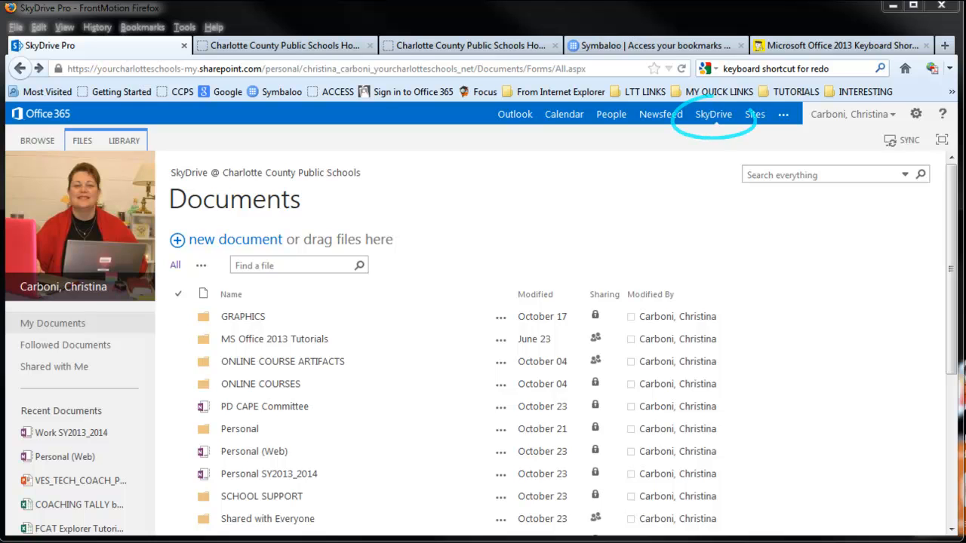
Create a new OneNote notebook named "Notebook 1" in the SkyDrive documents
left_click(177, 241)
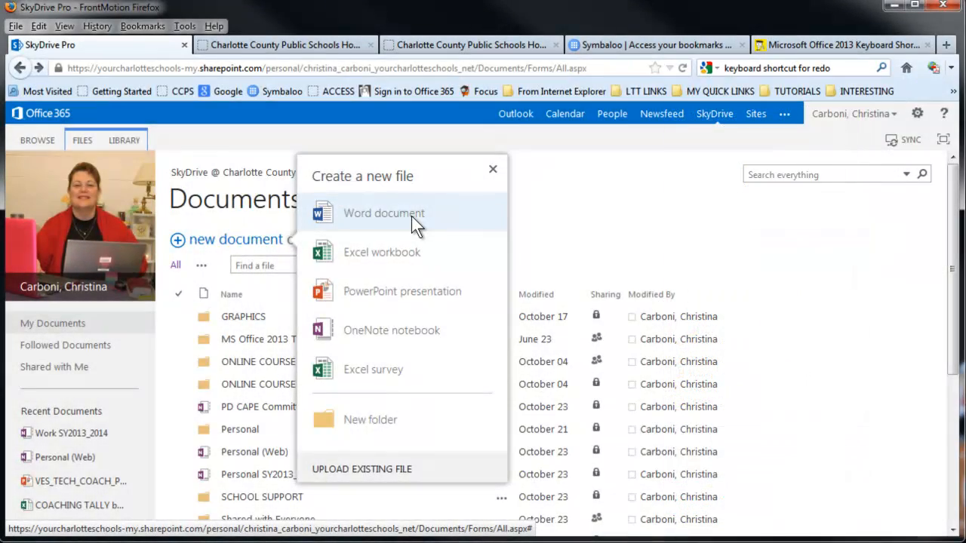
left_click(412, 216)
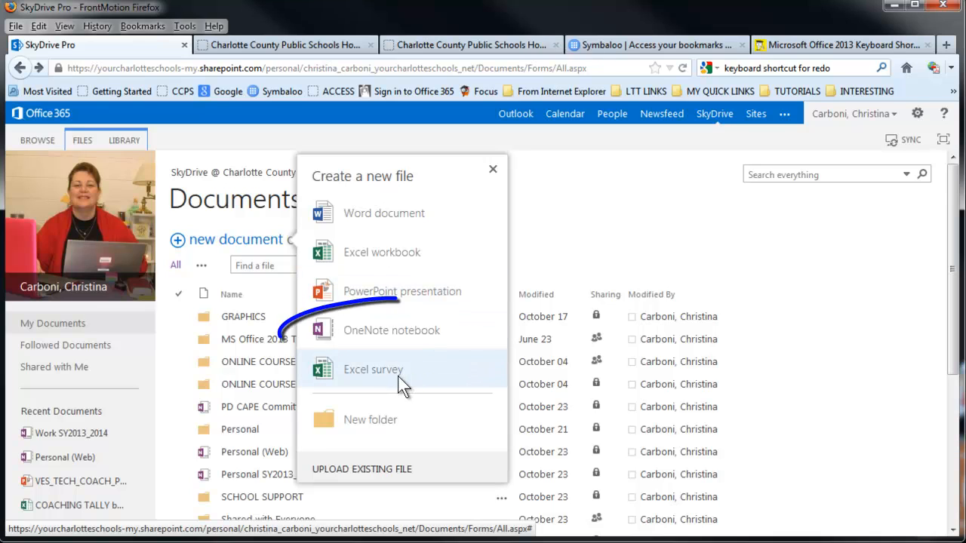
left_click(398, 332)
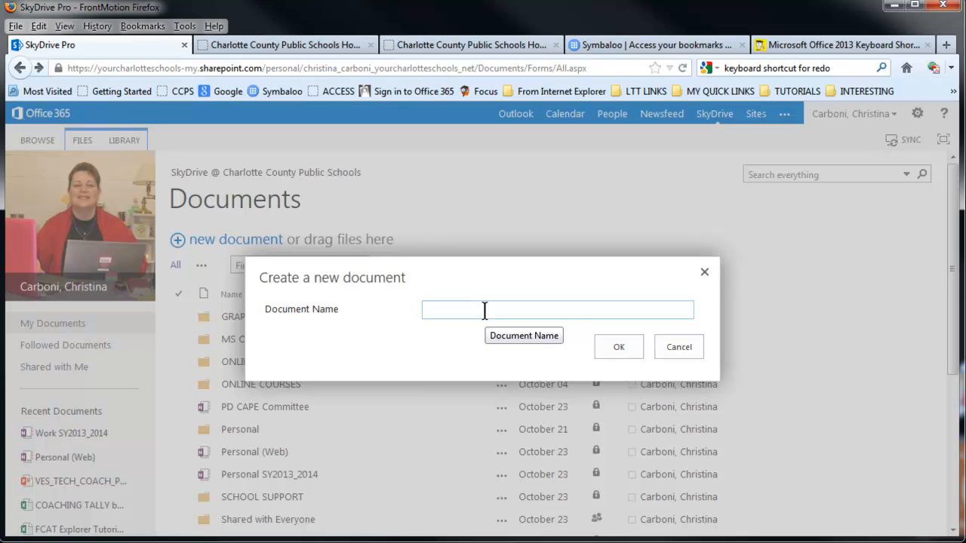
type("Noteb")
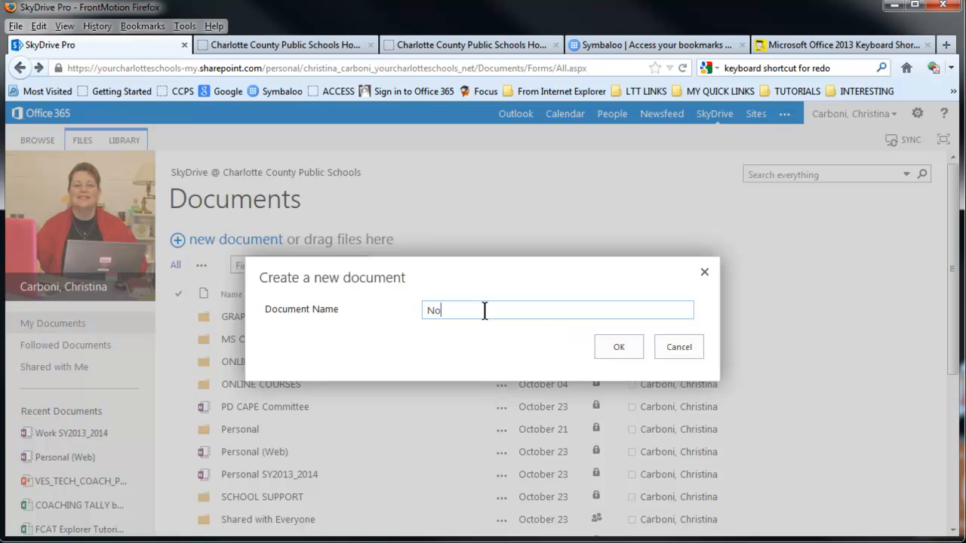
type("ook 1")
left_click(627, 347)
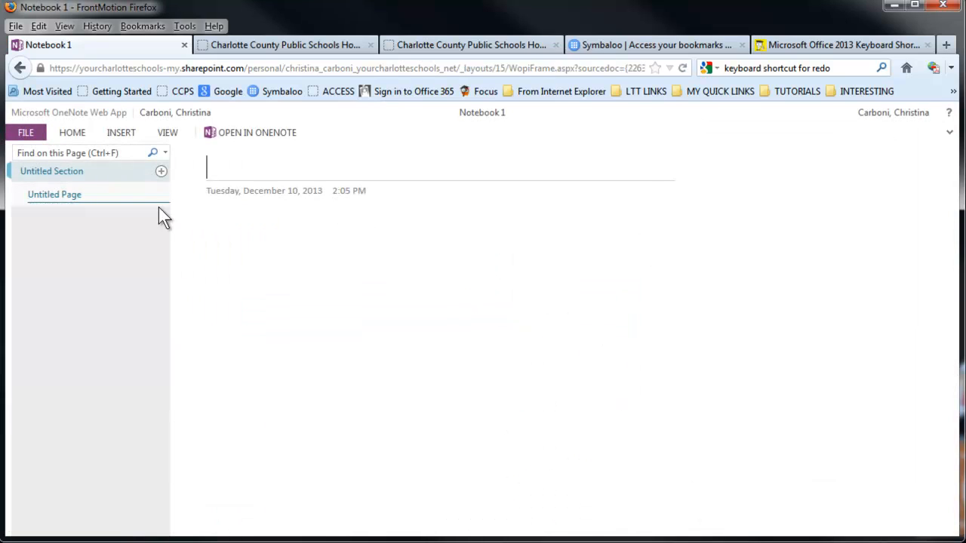
Rename the notebook's untitled section to "Section 1"
right_click(65, 172)
left_click(110, 183)
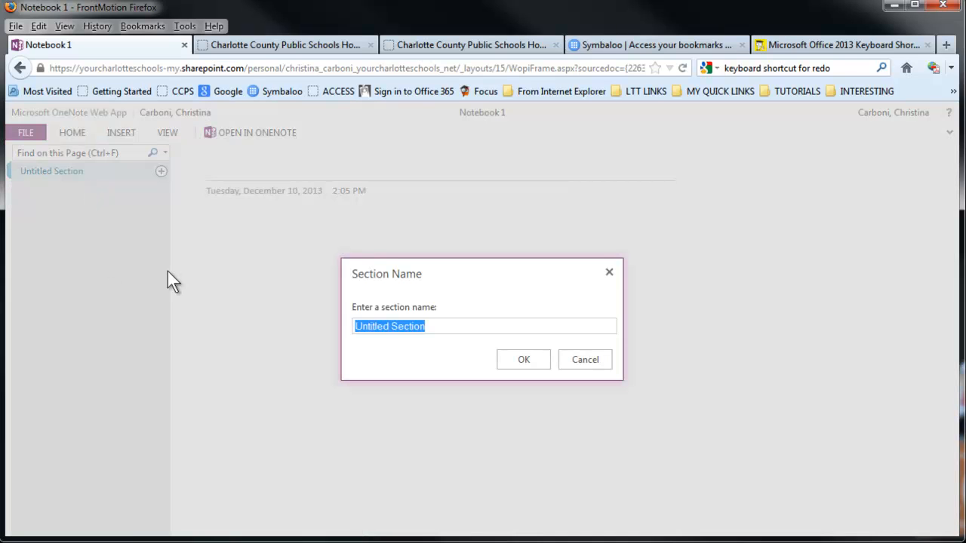
type("Section 1")
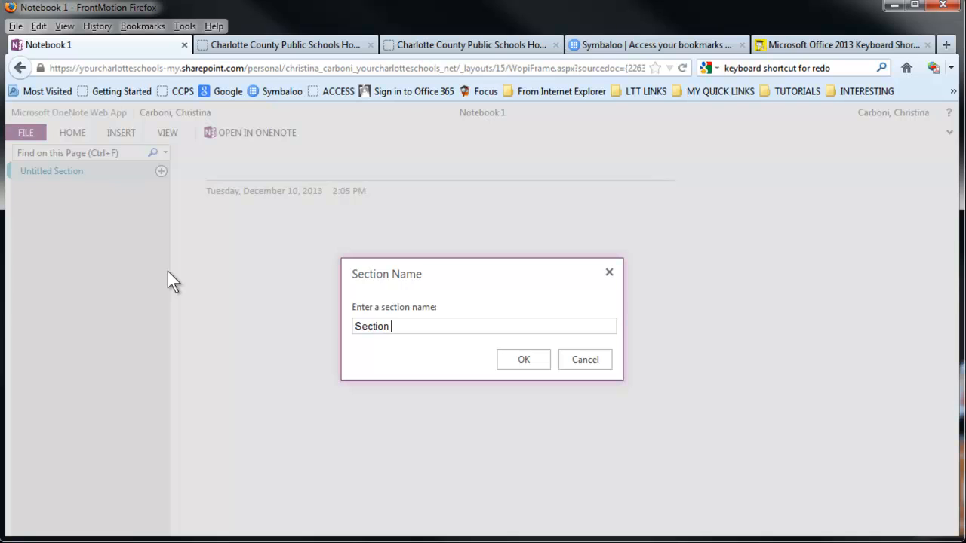
left_click(519, 359)
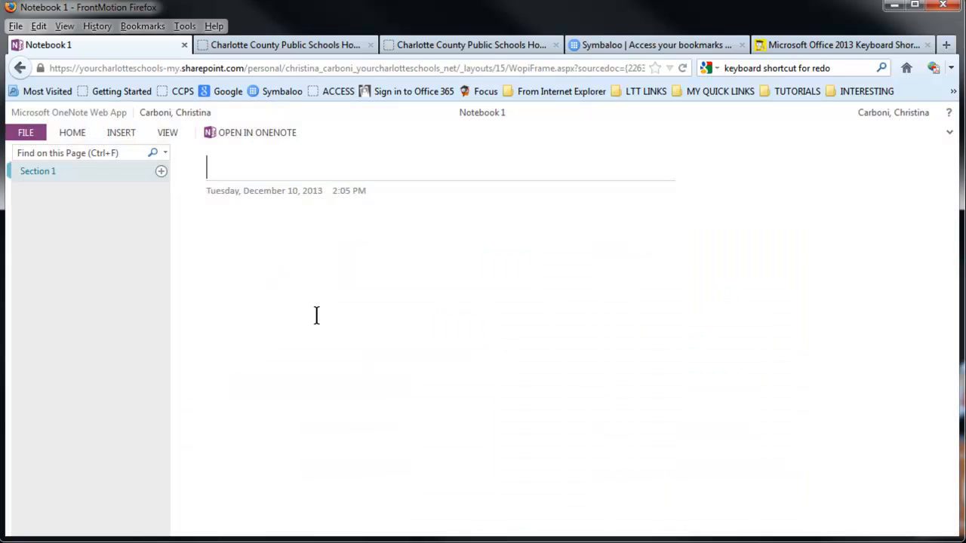
Title the section's untitled page "Page 1" and place the cursor in the page body
left_click(55, 172)
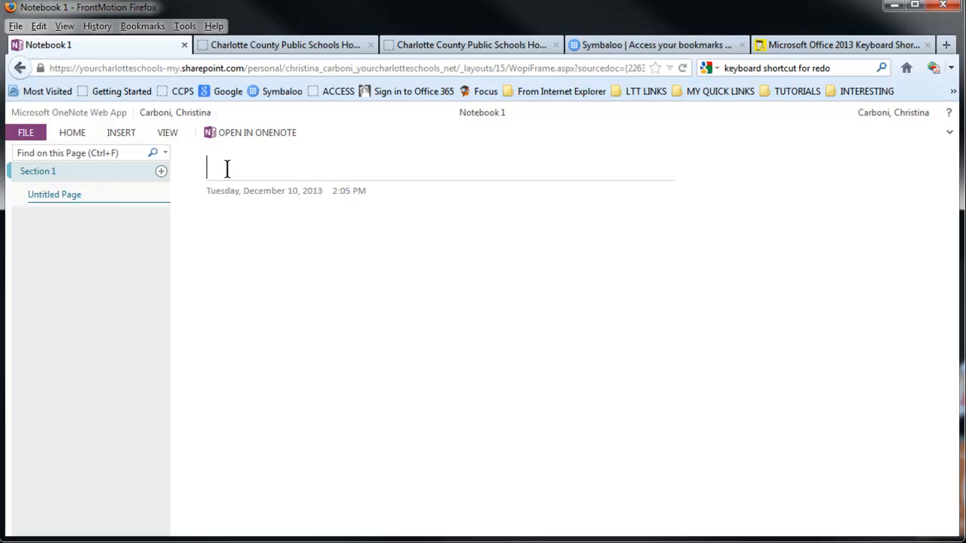
type("Page 1")
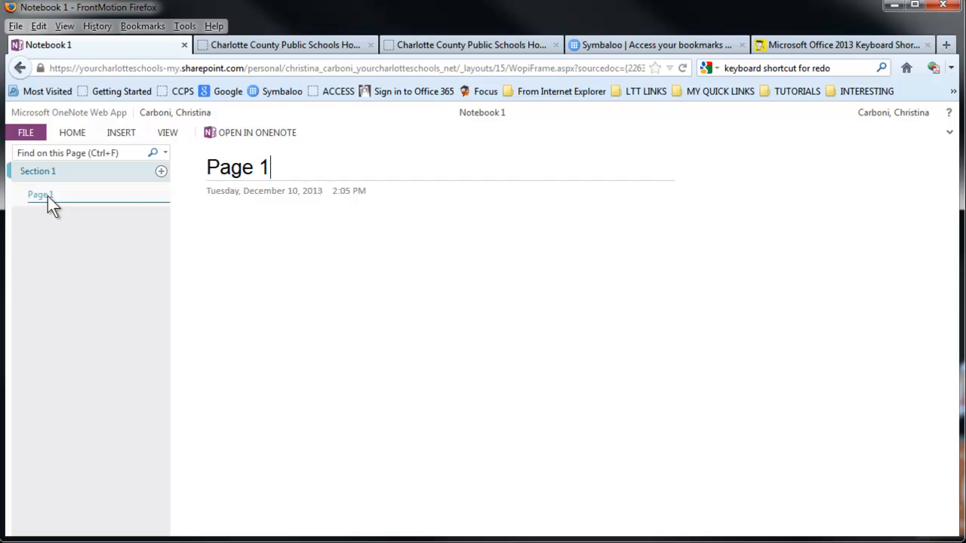
left_click(211, 226)
left_click(73, 133)
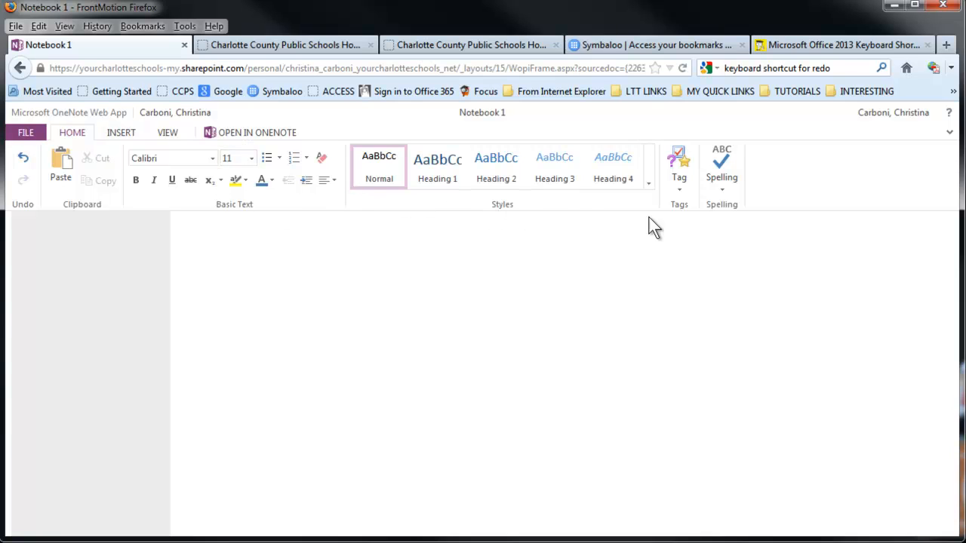
left_click(678, 189)
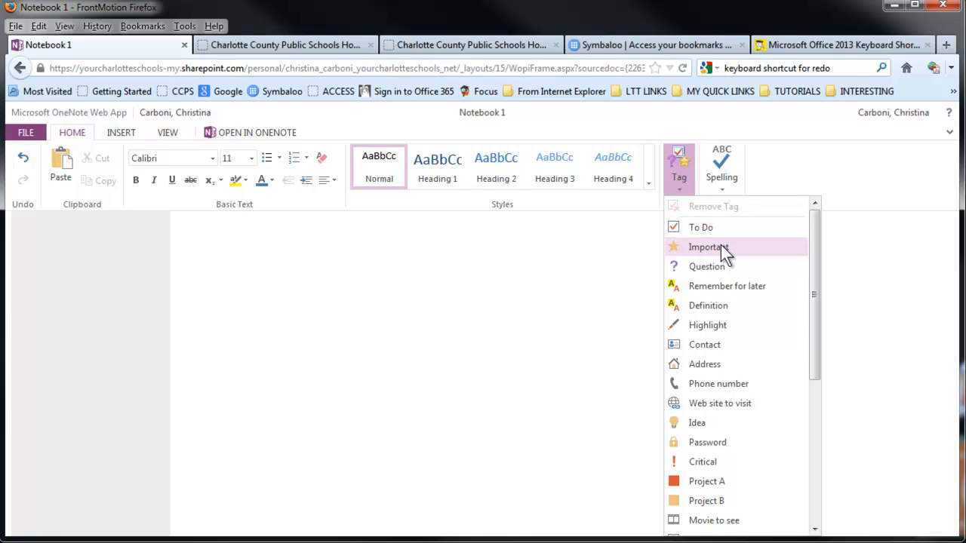
left_click_drag(816, 242, 818, 209)
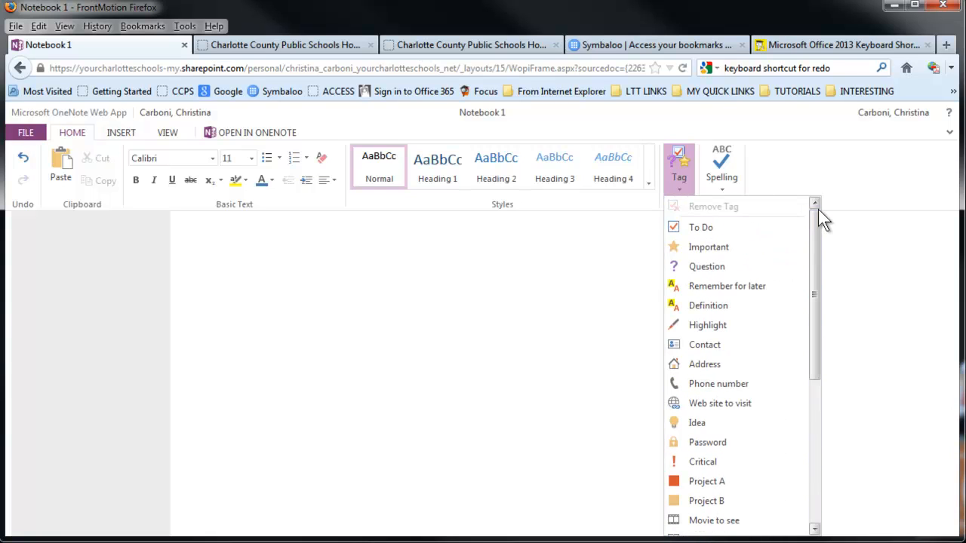
Insert a 4x4 table into the body of Page 1
left_click(115, 133)
left_click(114, 134)
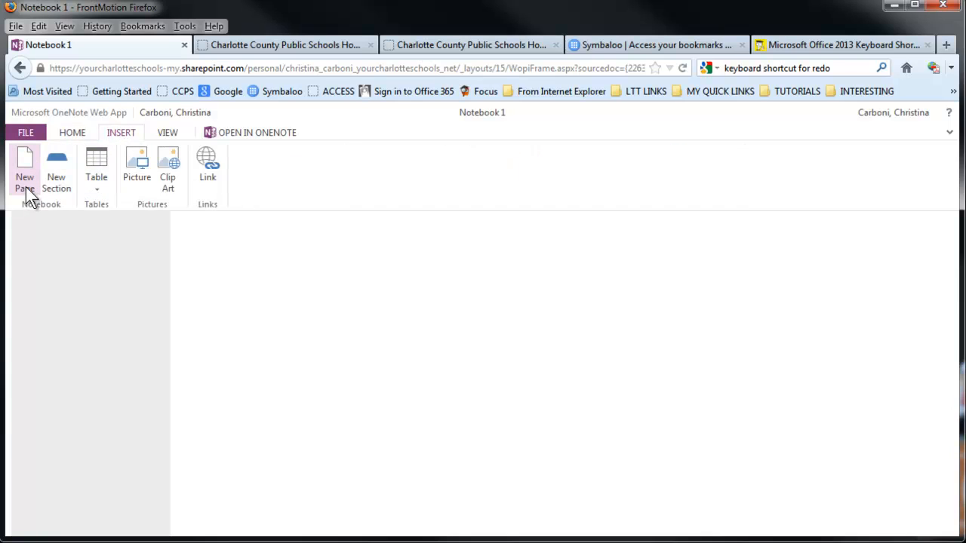
left_click(94, 187)
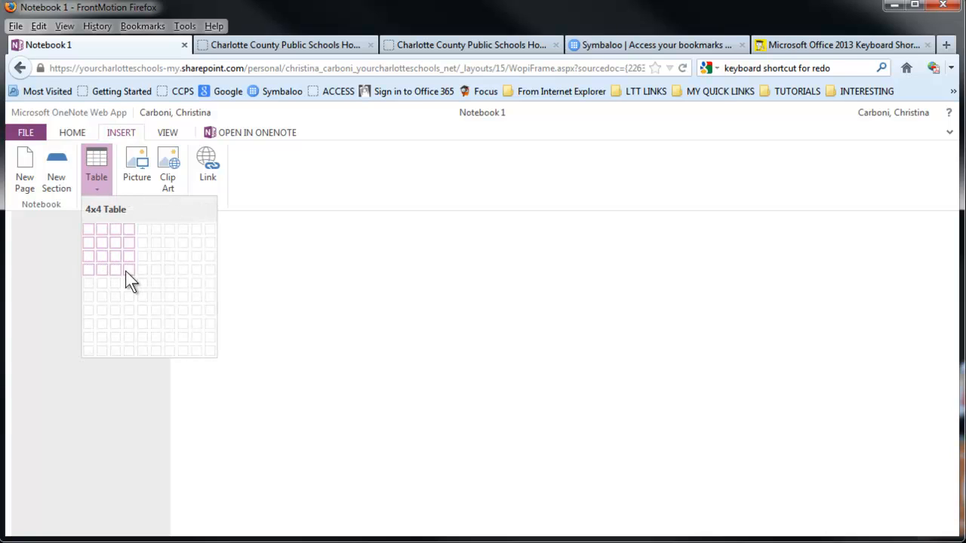
left_click(129, 271)
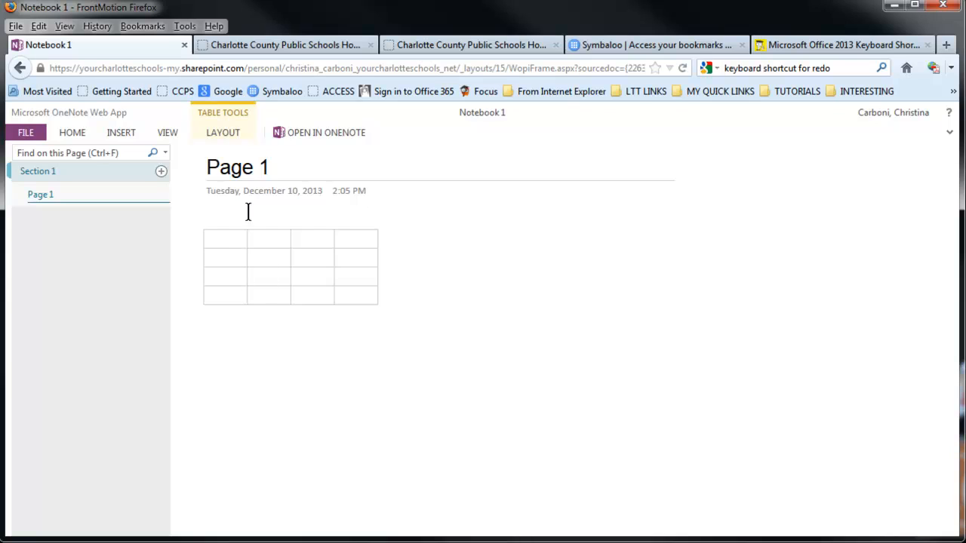
left_click(228, 137)
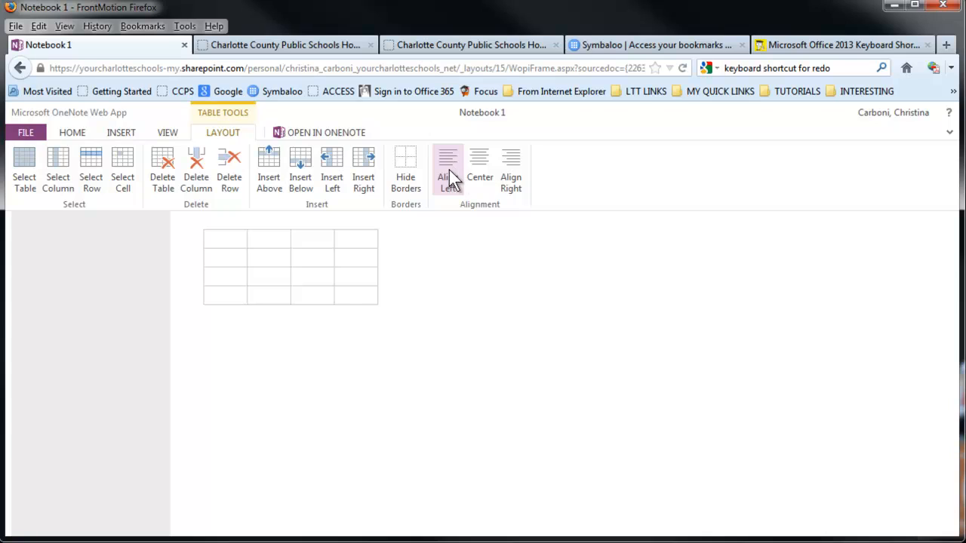
left_click(423, 283)
left_click(423, 280)
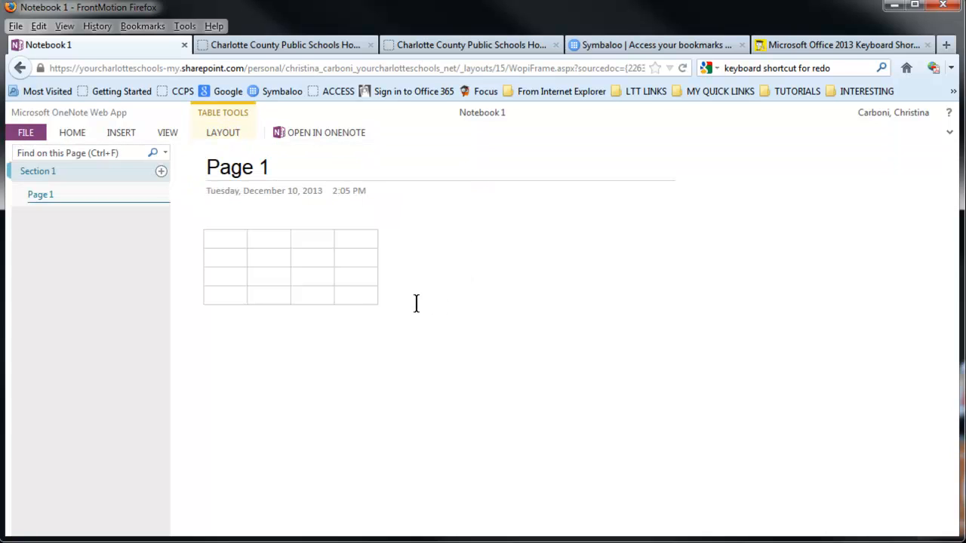
Insert the picture webapps.png from the Pictures library below the table
left_click(263, 334)
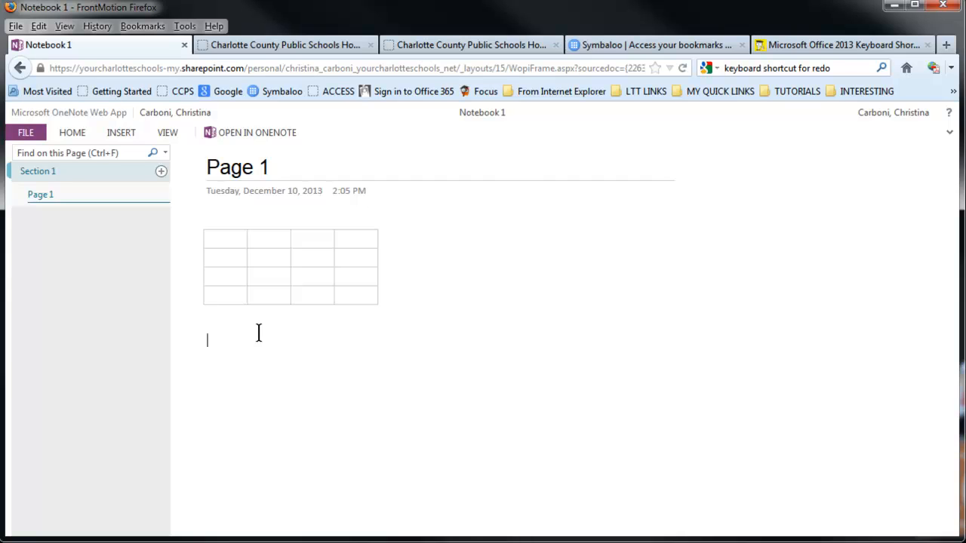
left_click(119, 133)
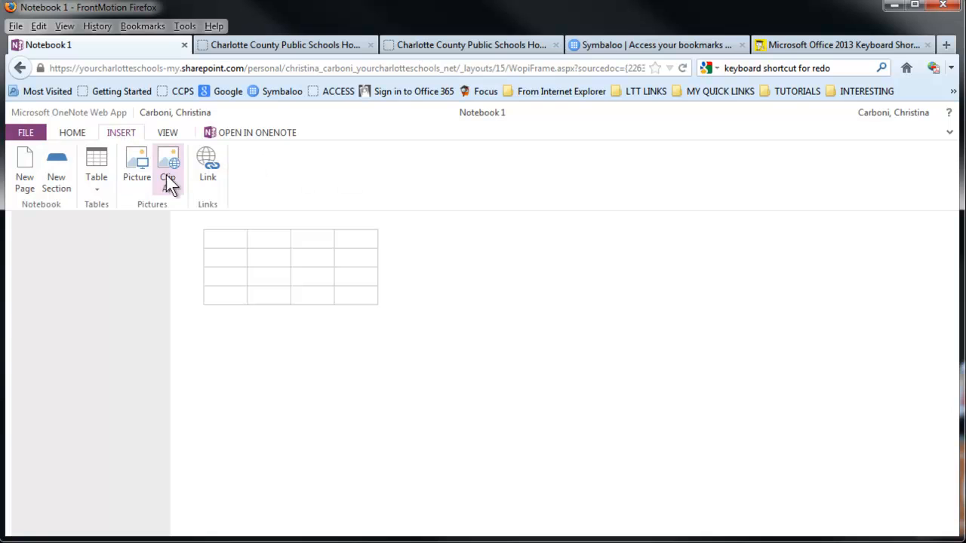
left_click(136, 177)
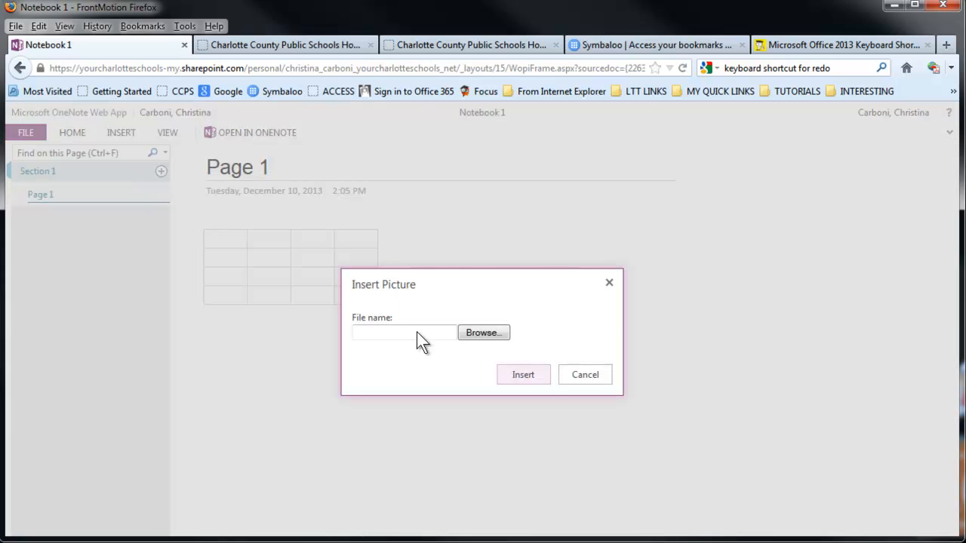
left_click(484, 333)
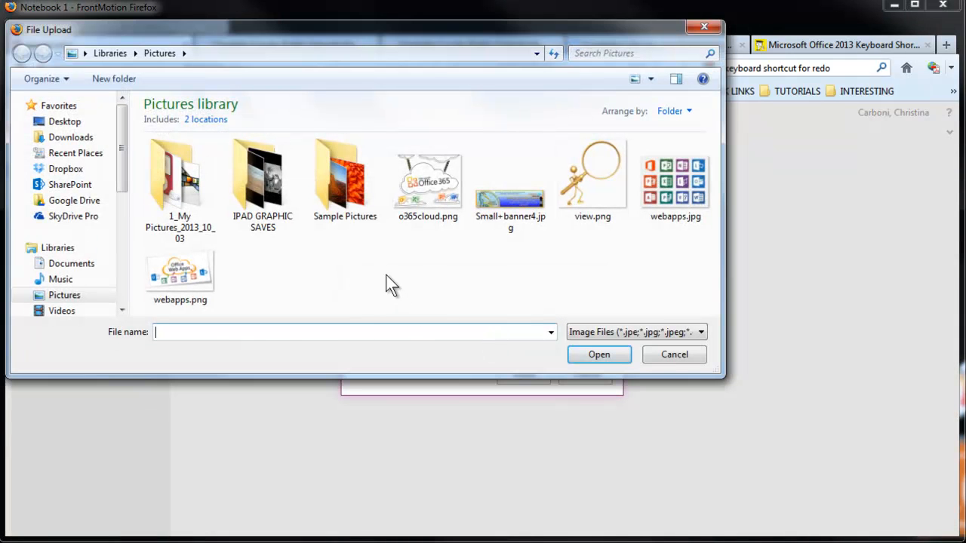
left_click(178, 271)
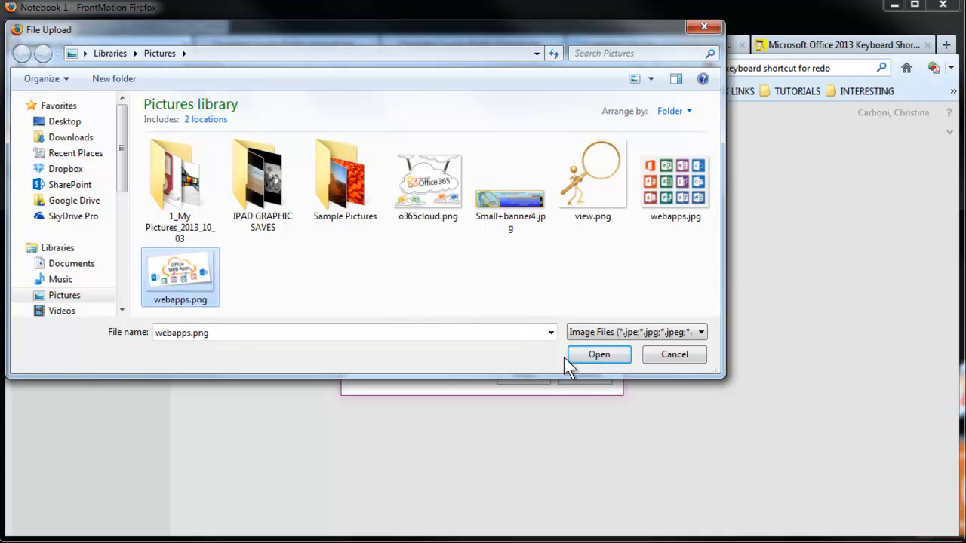
left_click(595, 355)
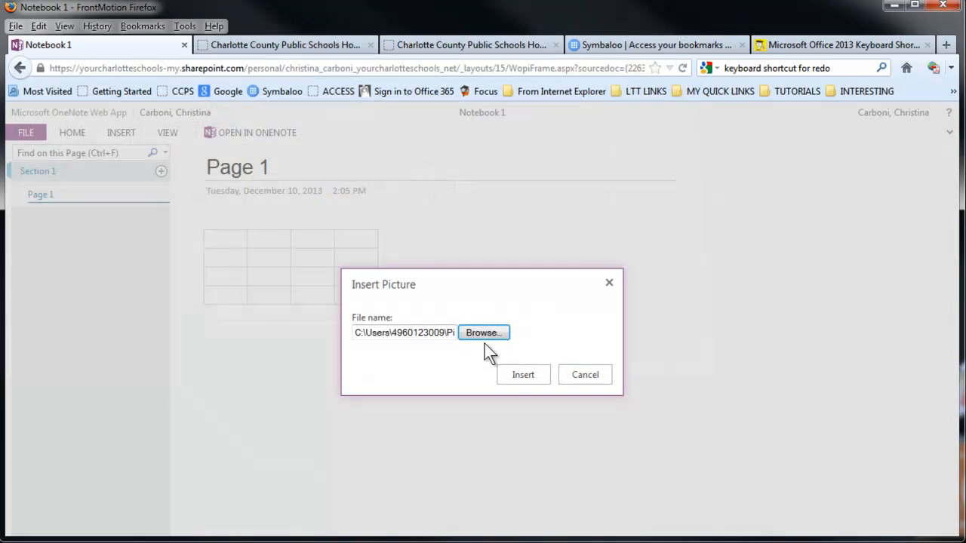
left_click(532, 373)
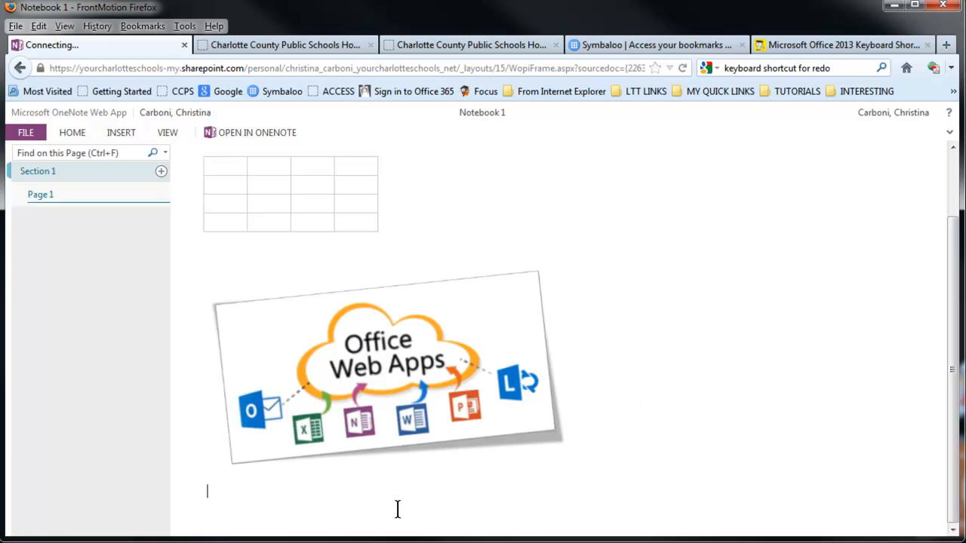
Search the clip art collection for "toolbox" and insert the red toolbox with wrench icon below the Office Web Apps picture
key("Return")
key("Return")
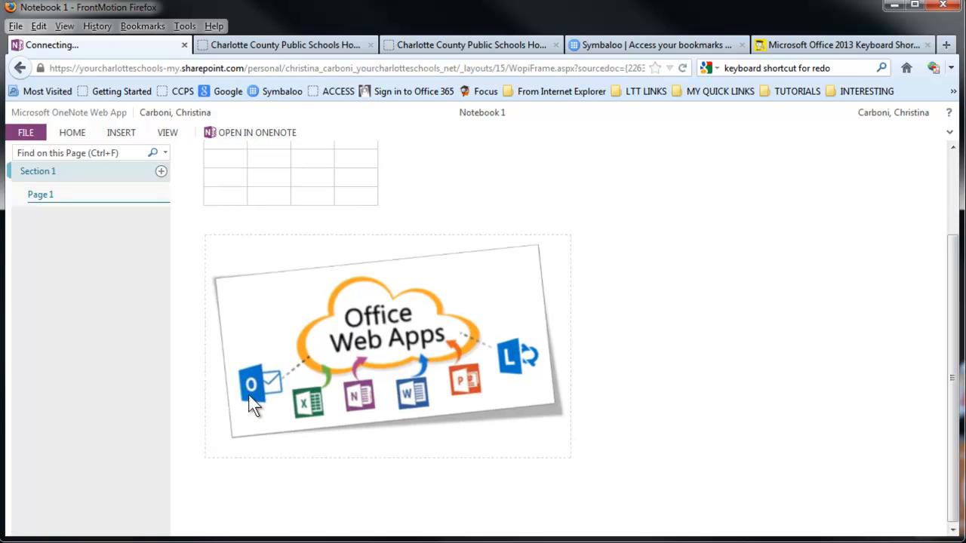
left_click(128, 133)
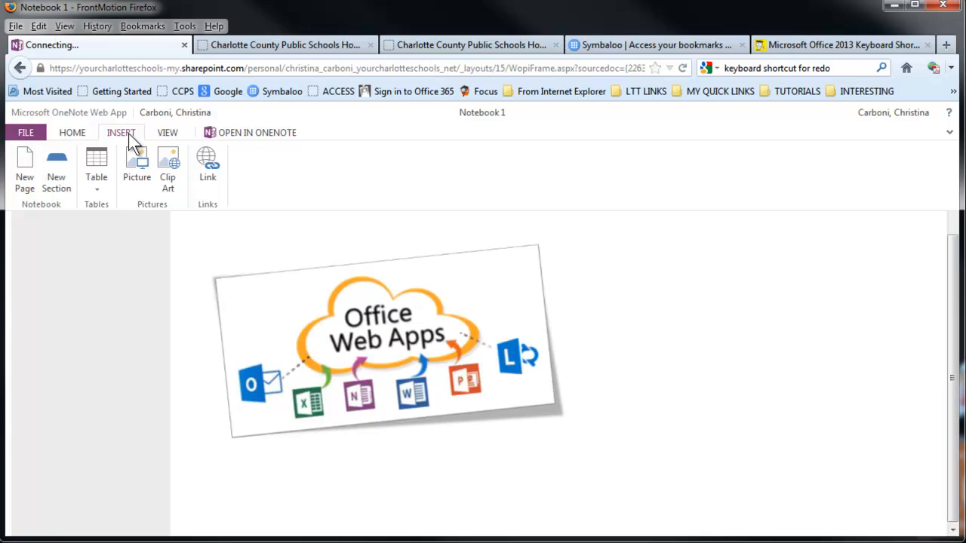
left_click(167, 181)
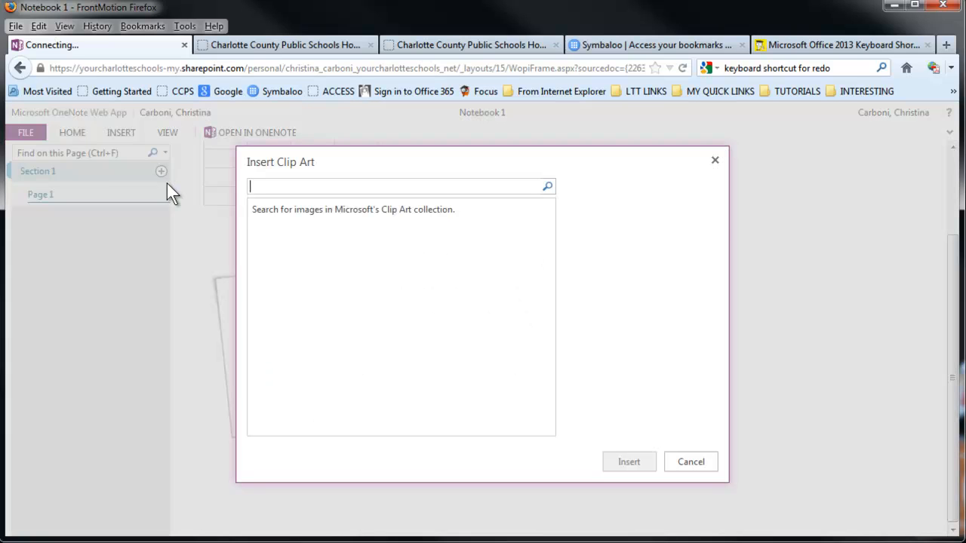
type("toolbox")
left_click(548, 190)
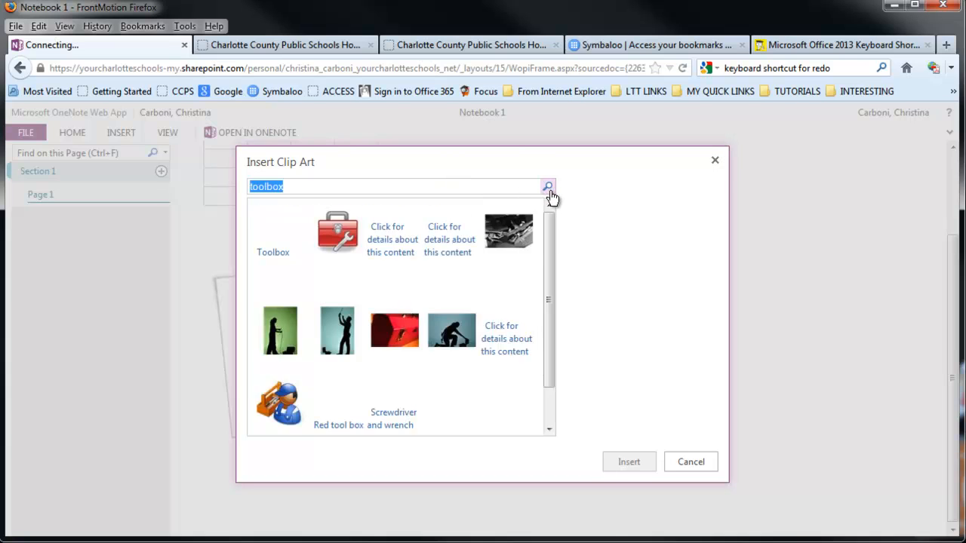
left_click(345, 239)
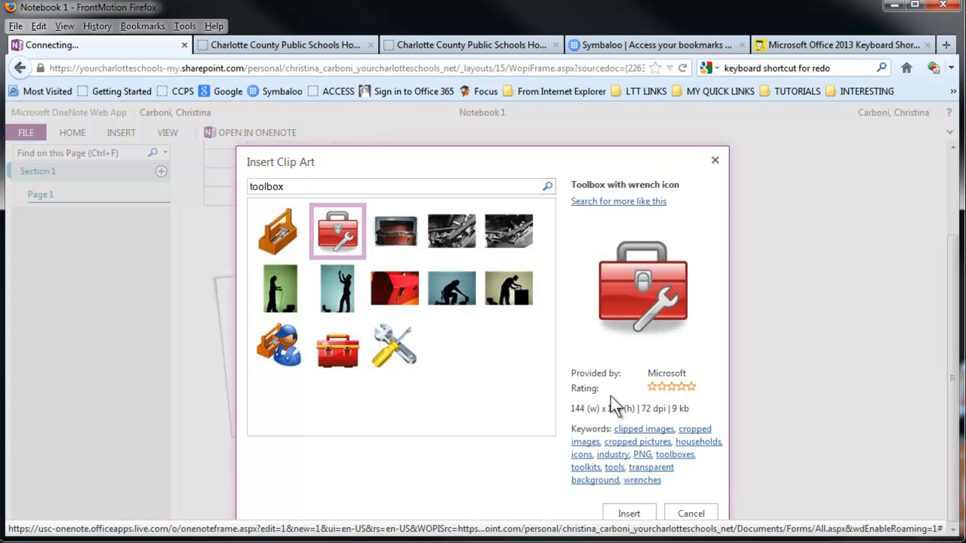
left_click(633, 514)
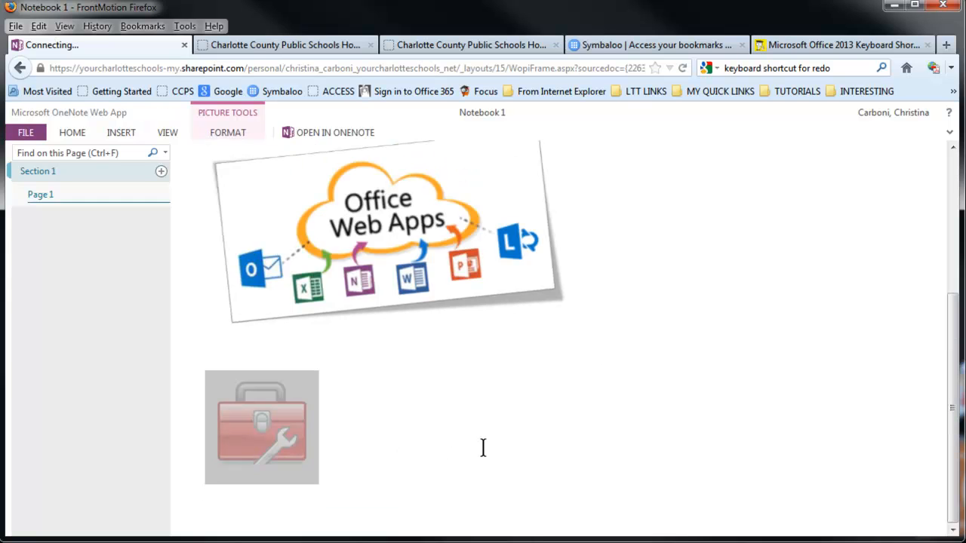
Start a link on a new line below the toolbox clip art with the display text "Text to Display"
left_click(373, 503)
key("Return")
key("Return")
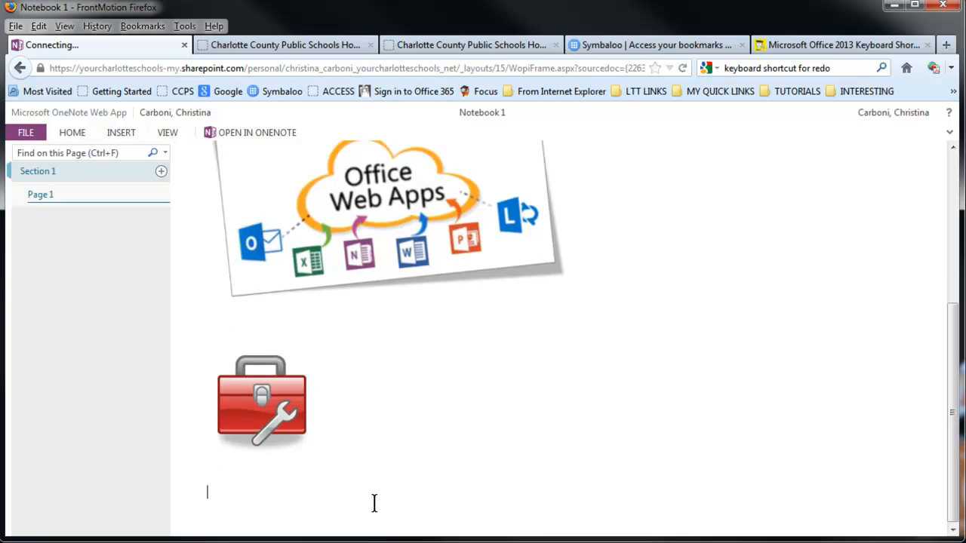
left_click(122, 133)
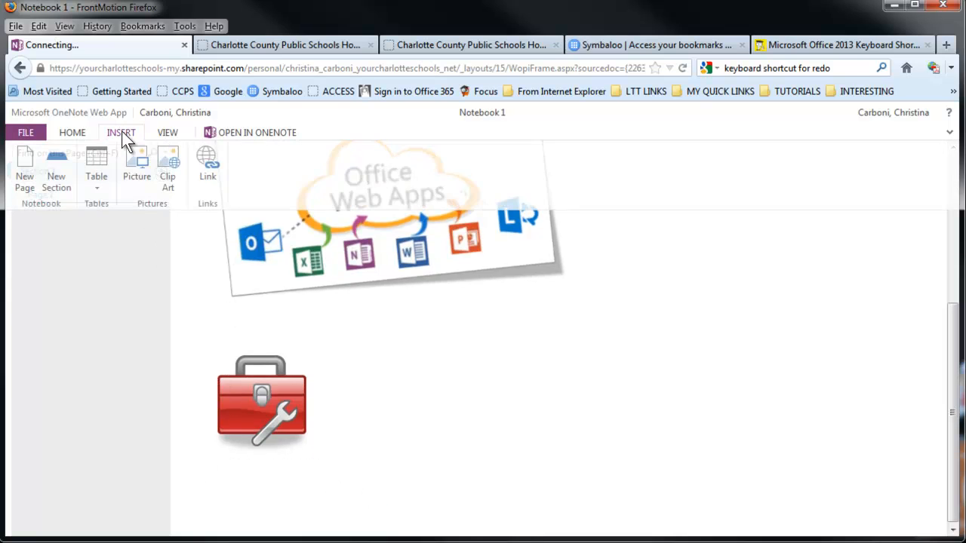
left_click(203, 168)
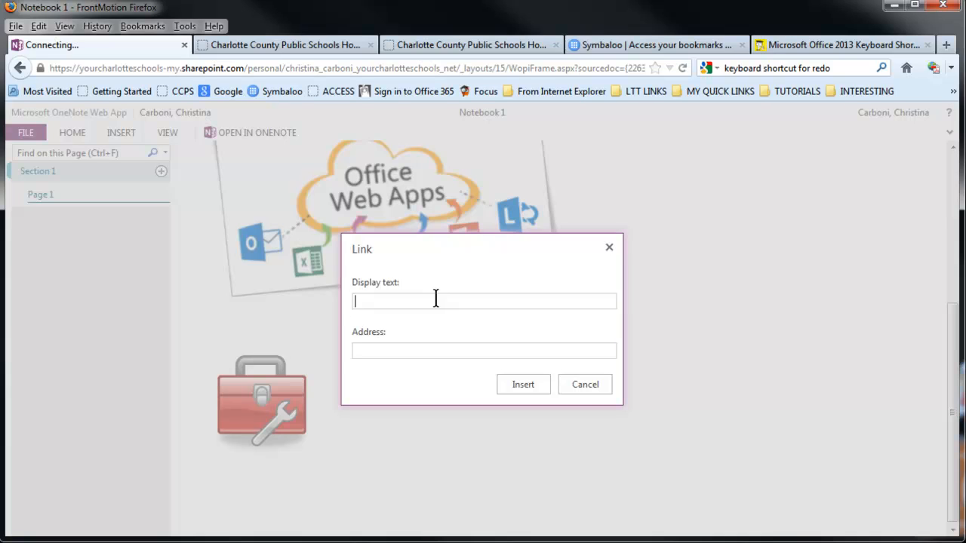
type("Text to Display")
left_click(418, 351)
left_click(273, 43)
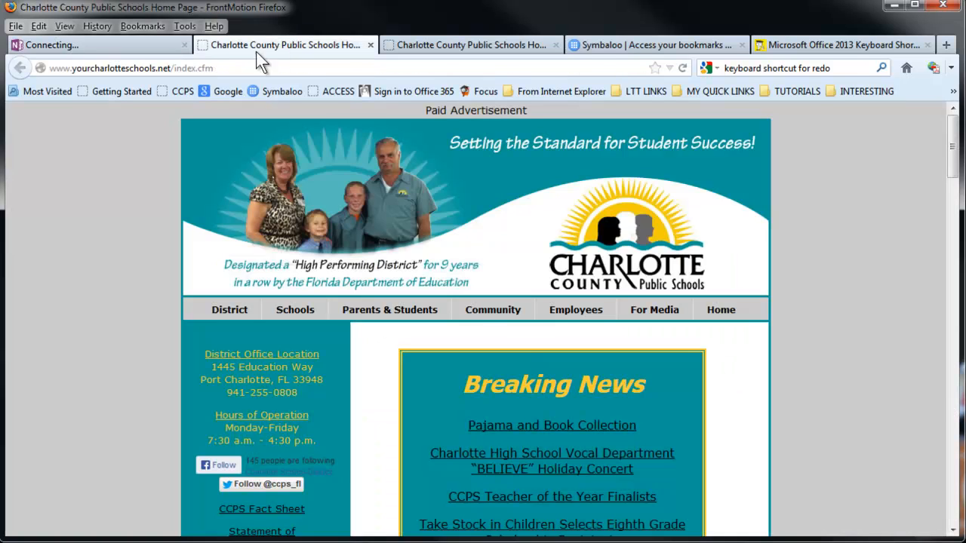
left_click(190, 68)
right_click(190, 68)
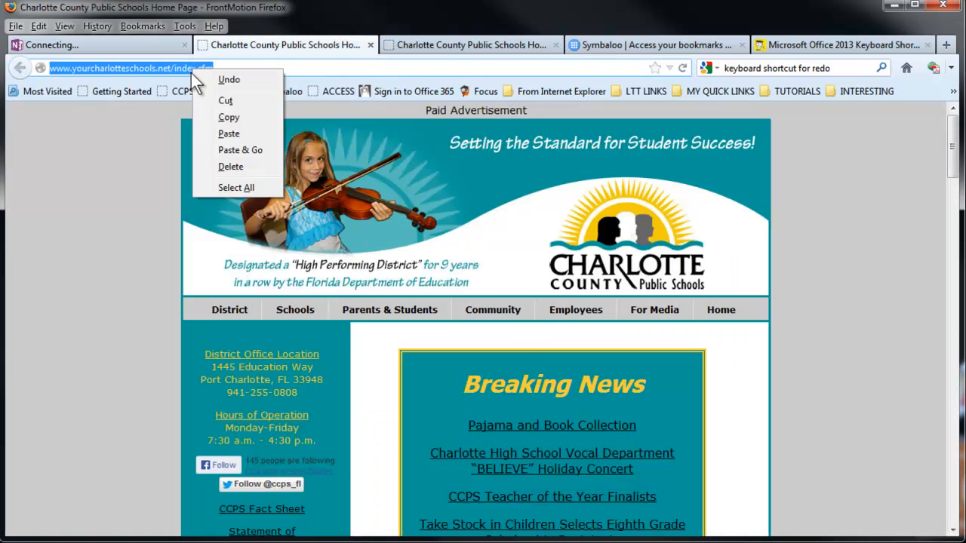
left_click(225, 120)
key("ctrl+Page_Up")
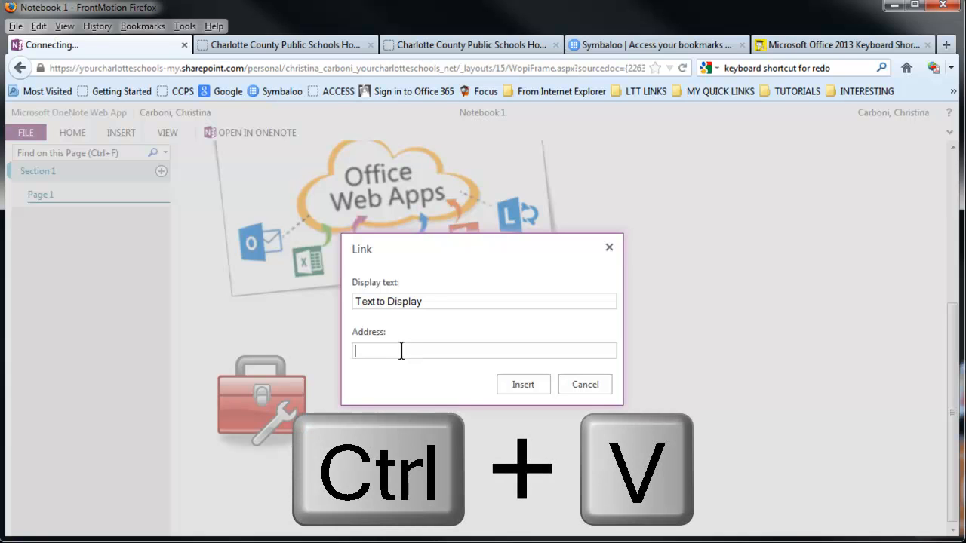
key("ctrl+v")
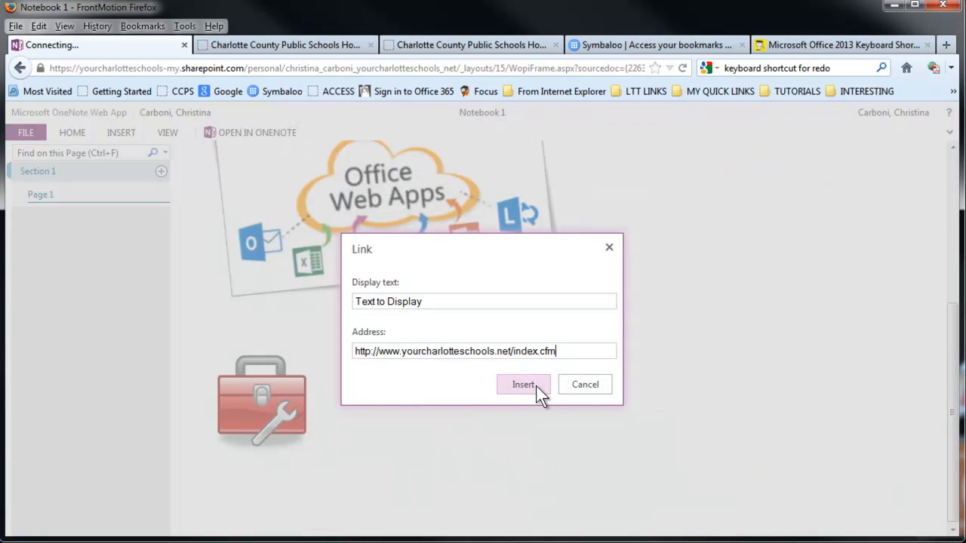
left_click(527, 385)
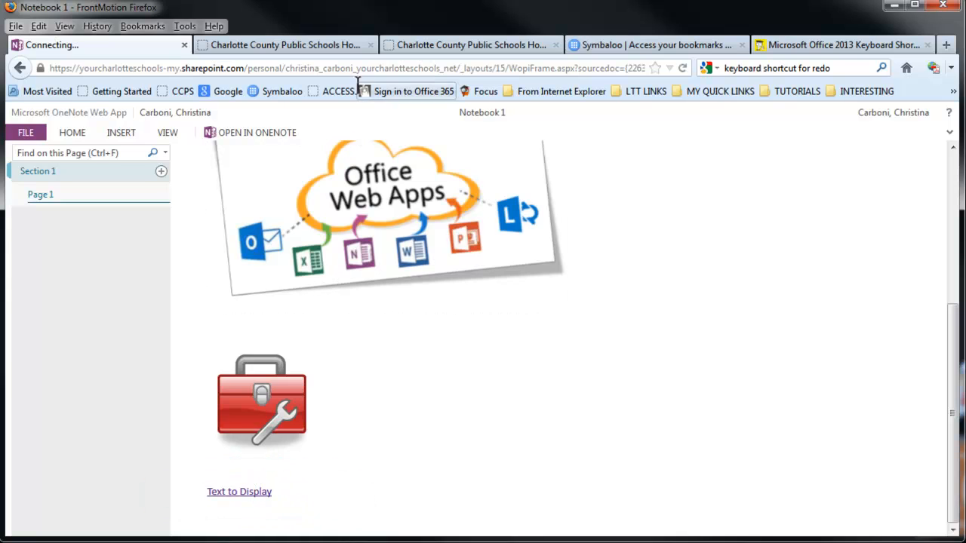
Close the open school home page it was copied from, test the "Text to Display" link and close the page it opens
left_click(370, 43)
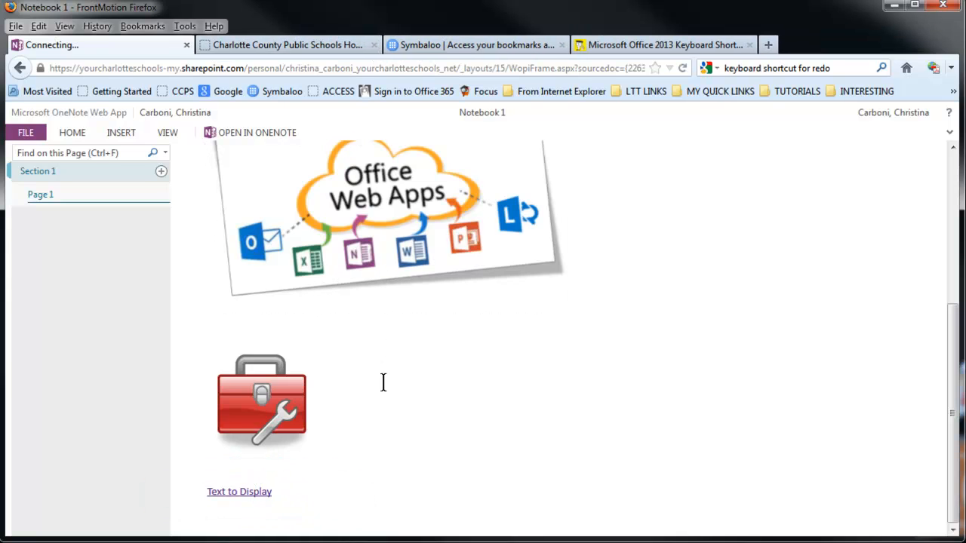
left_click(234, 492)
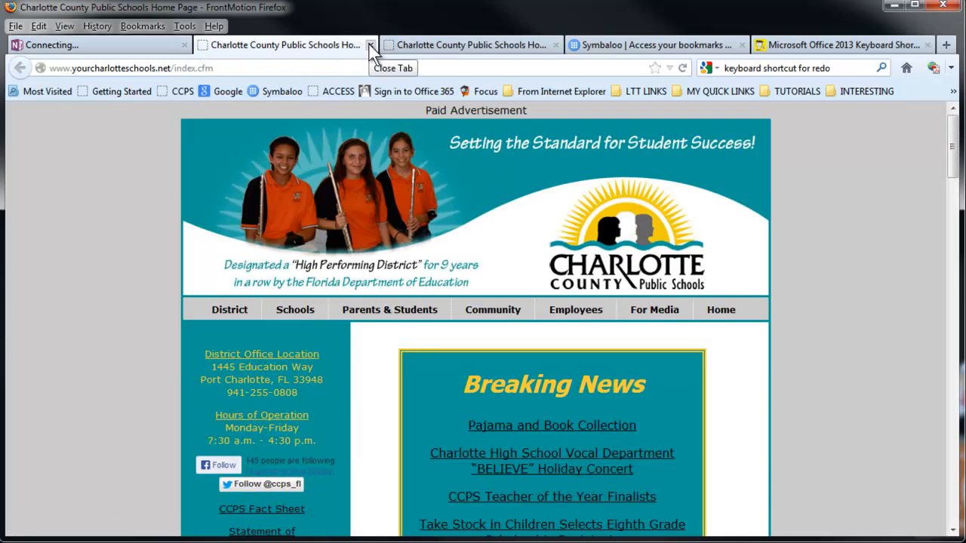
left_click(371, 44)
Undo the insertion of the "Text to Display" link and redo it
left_click(305, 492)
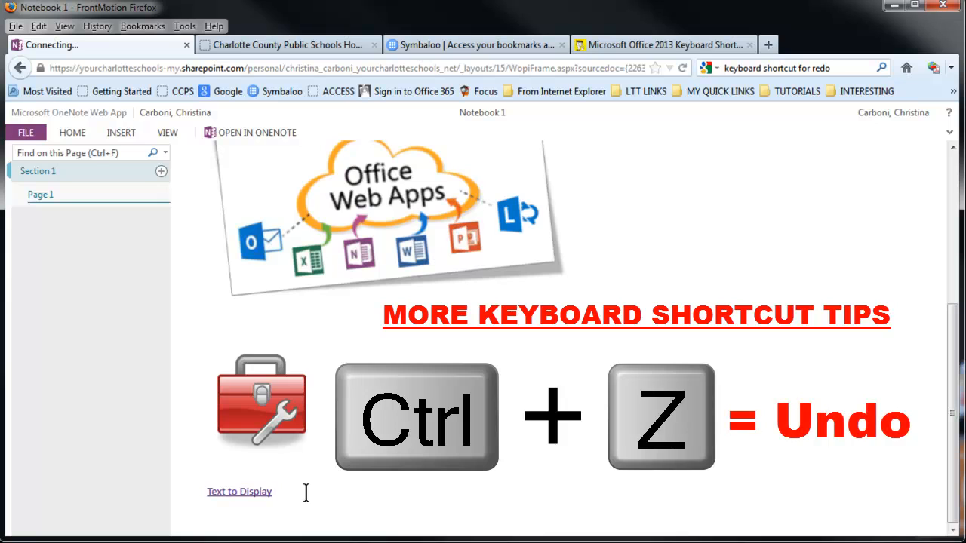
key("ctrl+z")
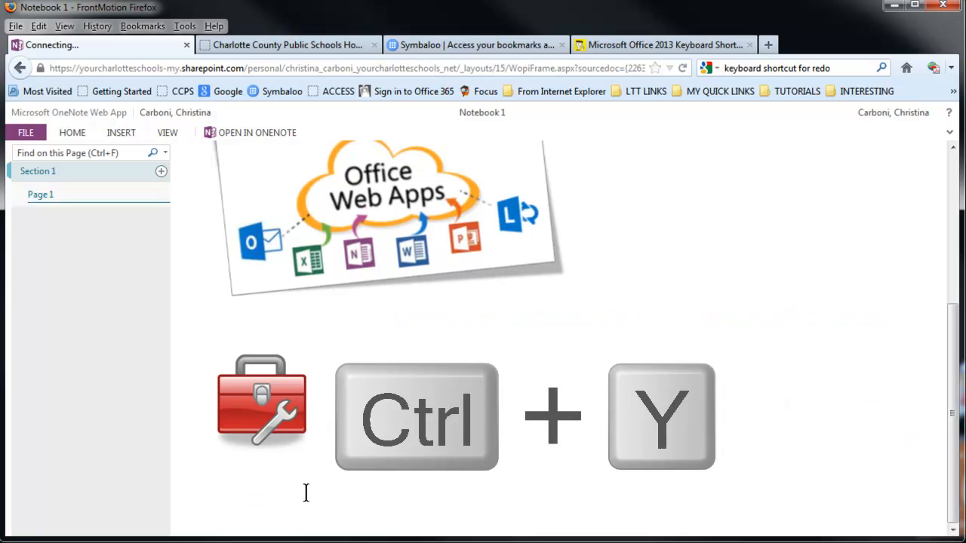
key("ctrl+y")
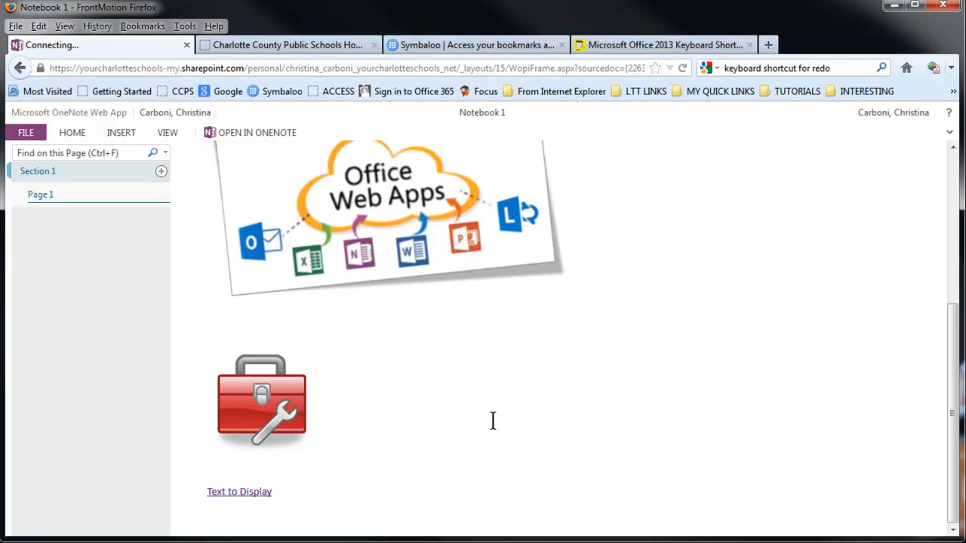
Turn on Show Authors for Page 1
scroll(493, 420, "up", 3)
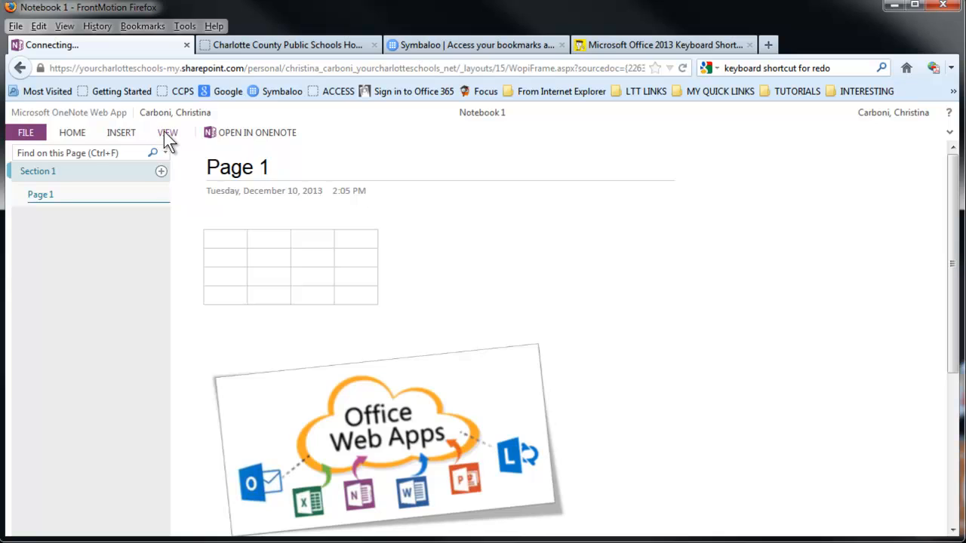
left_click(165, 132)
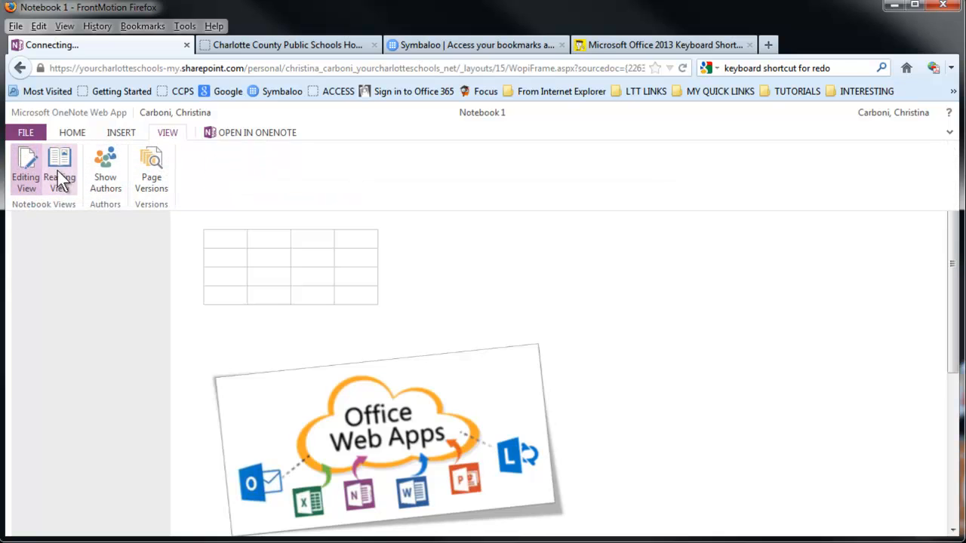
left_click(448, 269)
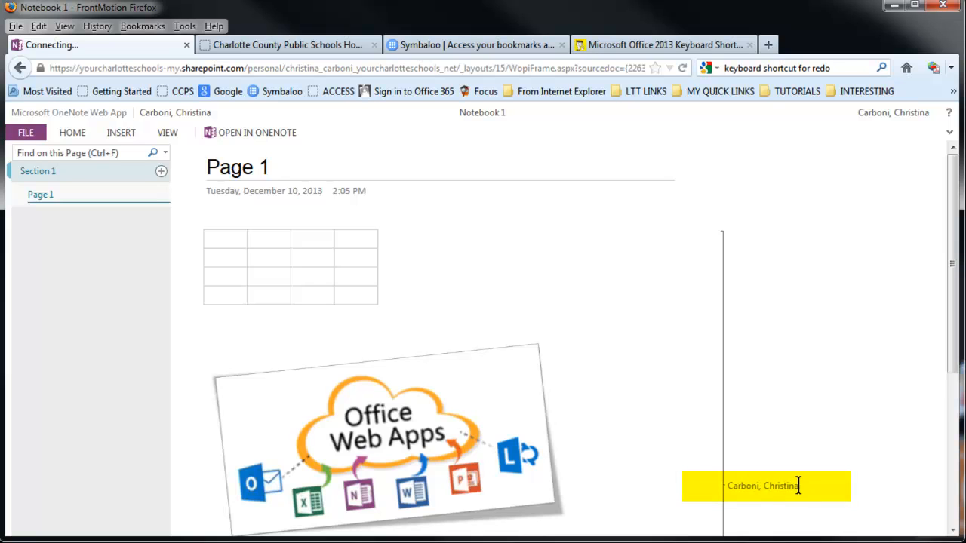
Display the page versions of Page 1 and return the cursor to the page body near the link
left_click(166, 133)
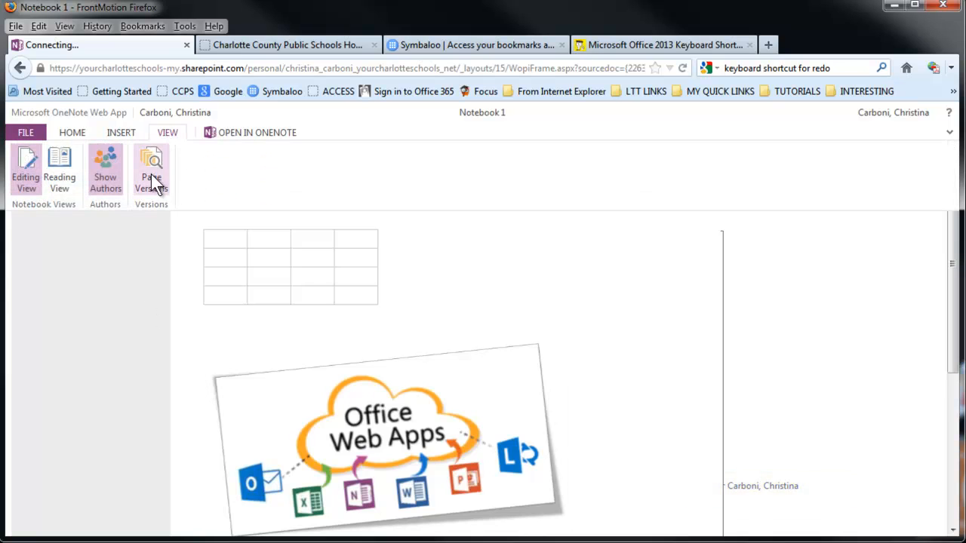
left_click(96, 247)
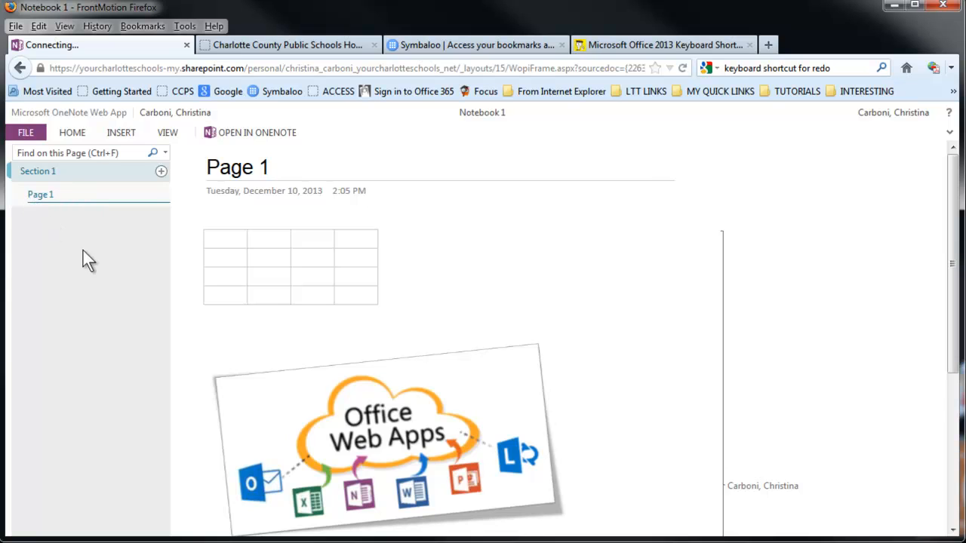
scroll(772, 361, "down", 5)
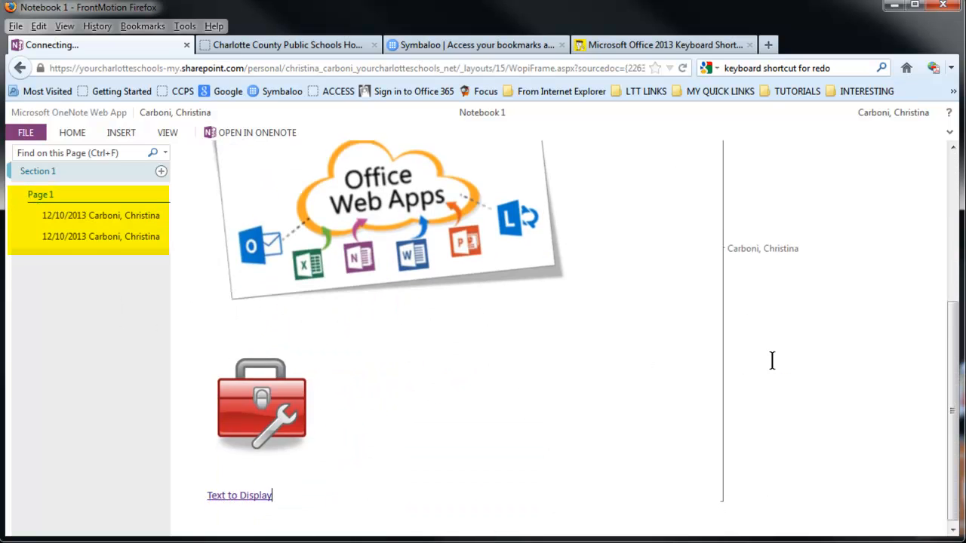
left_click(587, 481)
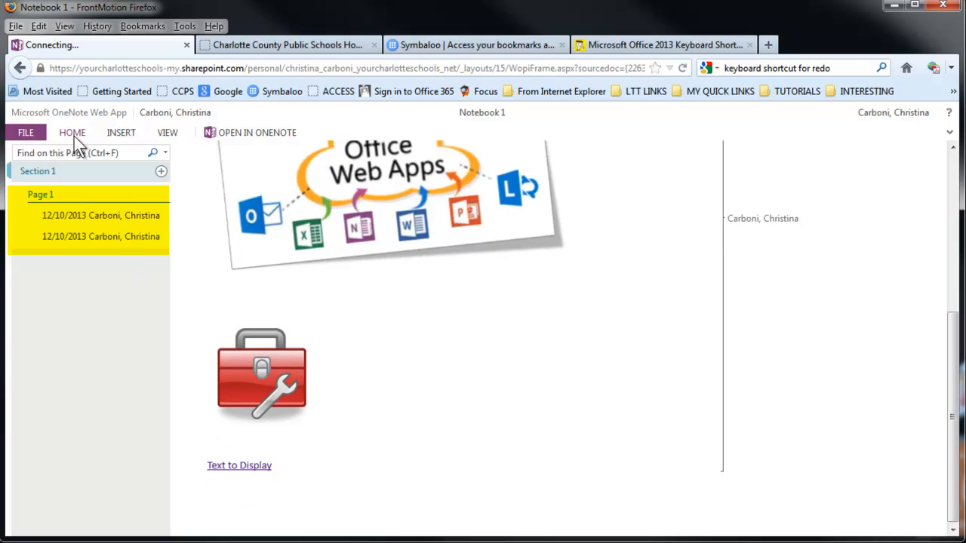
Exit the notebook to the SkyDrive Documents library and look through its file list
left_click(25, 132)
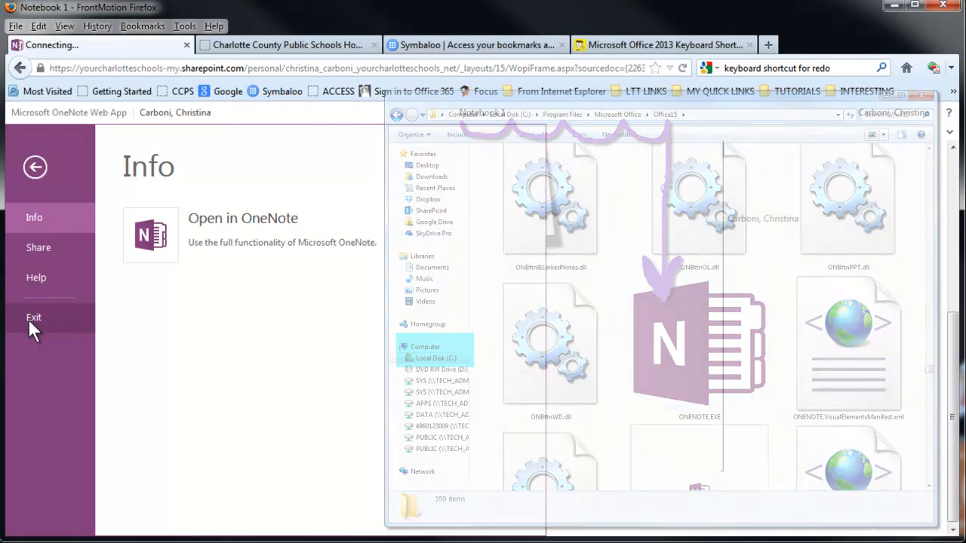
left_click(33, 318)
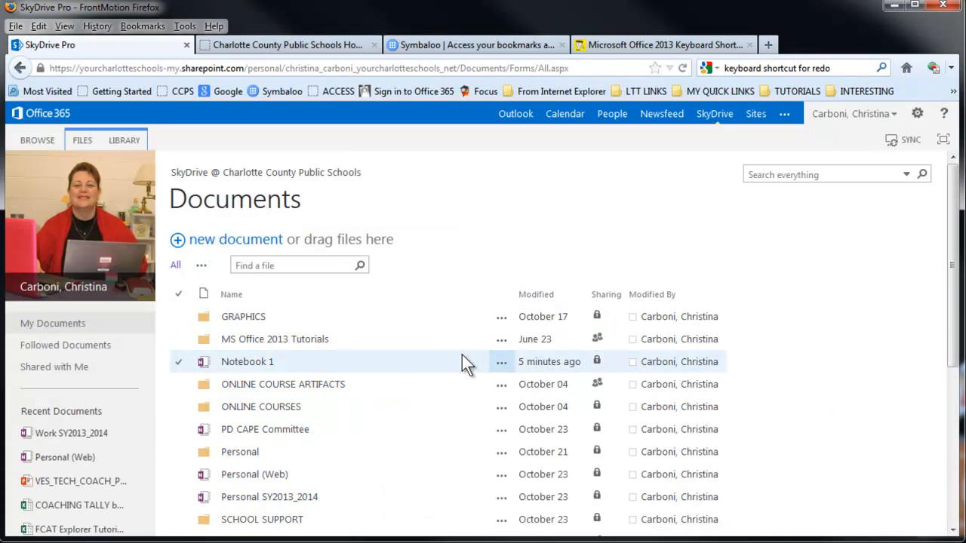
scroll(438, 359, "down", 2)
scroll(359, 382, "down", 1)
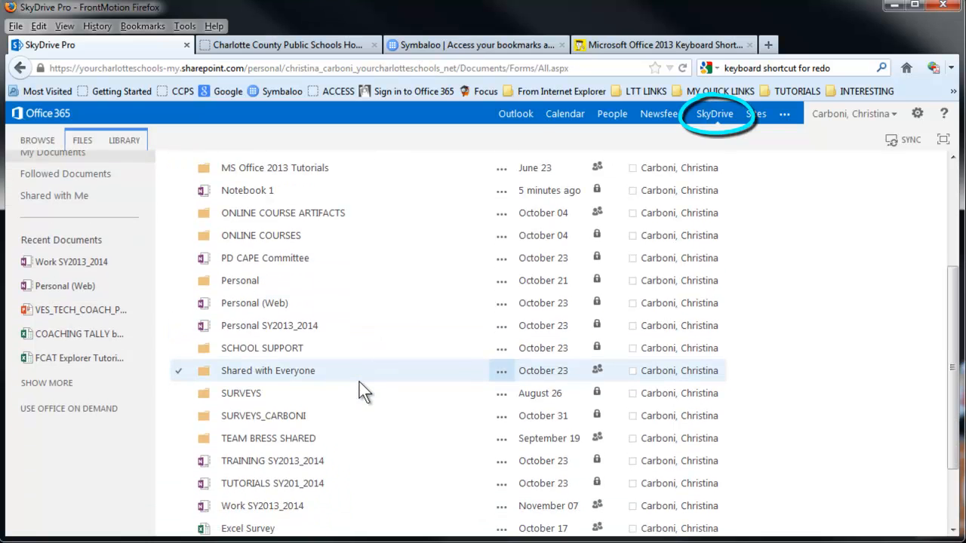
scroll(359, 383, "up", 1)
scroll(359, 383, "up", 2)
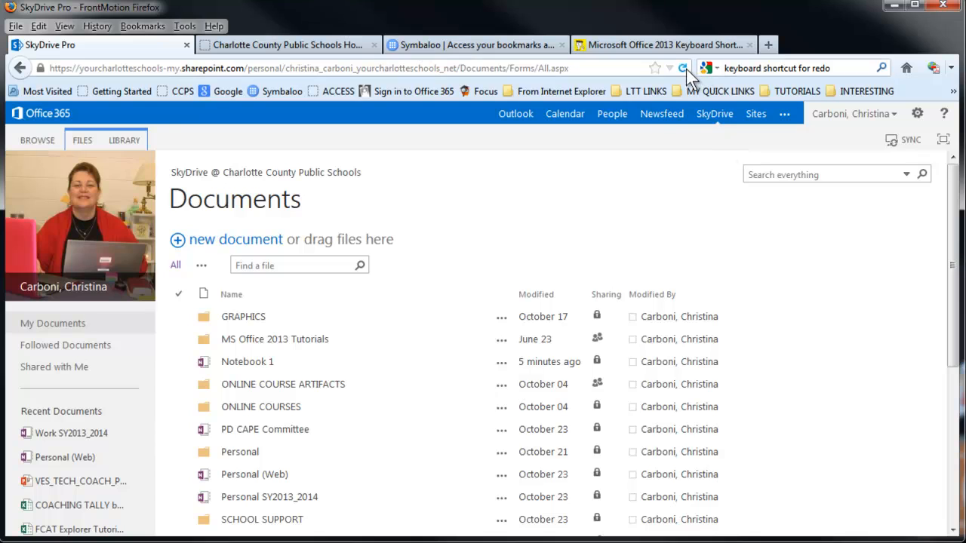
Reopen Notebook 1 from the Documents library to check its content and exit it again
left_click(234, 363)
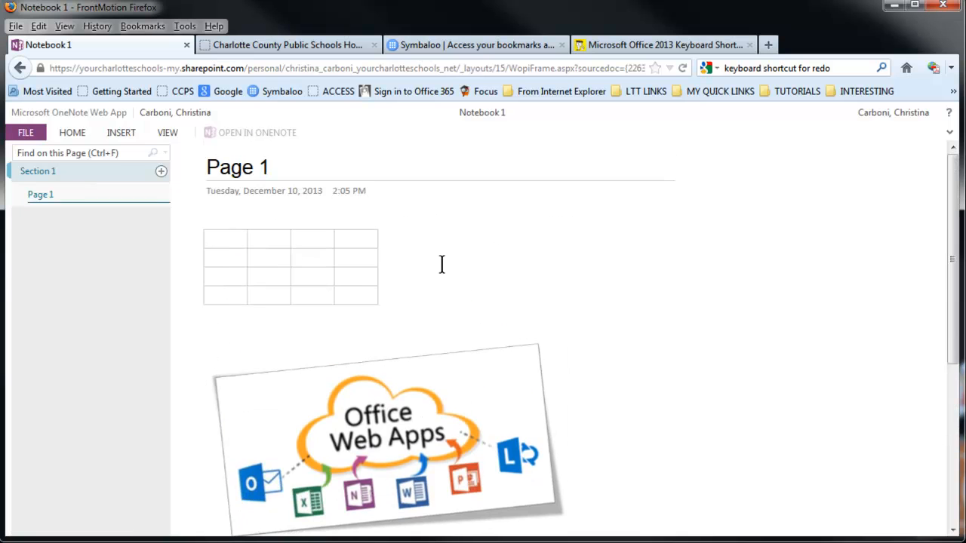
left_click(27, 132)
left_click(34, 318)
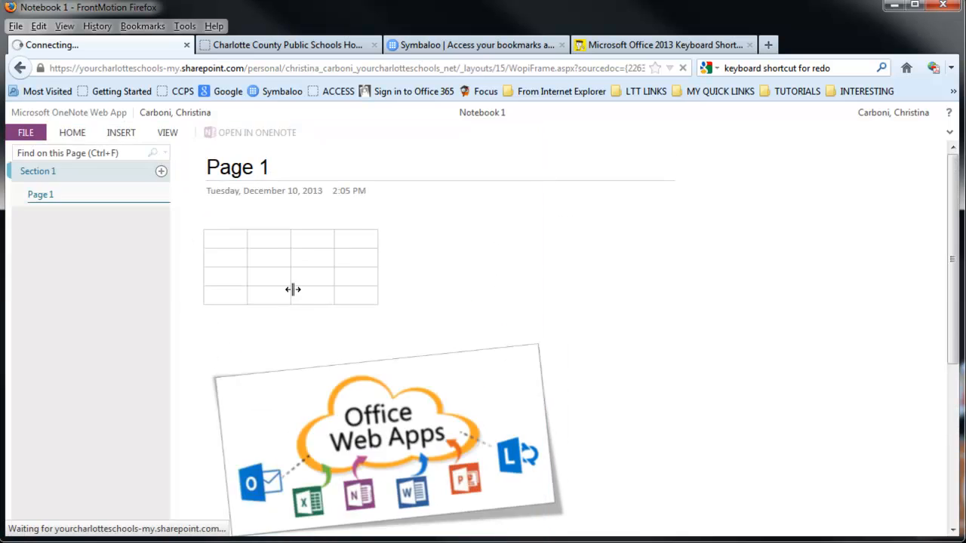
View who Notebook 1 is shared with from the Documents list and close the sharing details
scroll(432, 304, "down", 1)
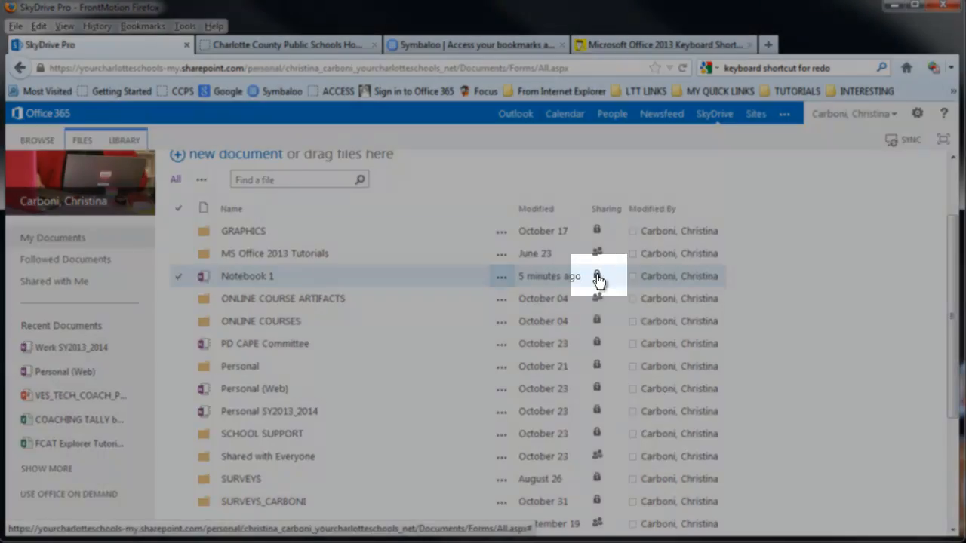
left_click(598, 279)
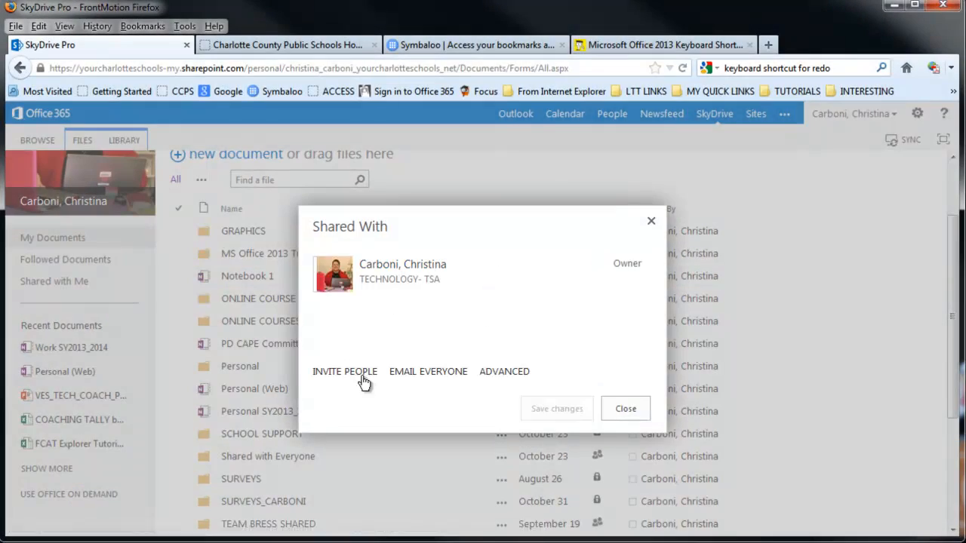
left_click(626, 411)
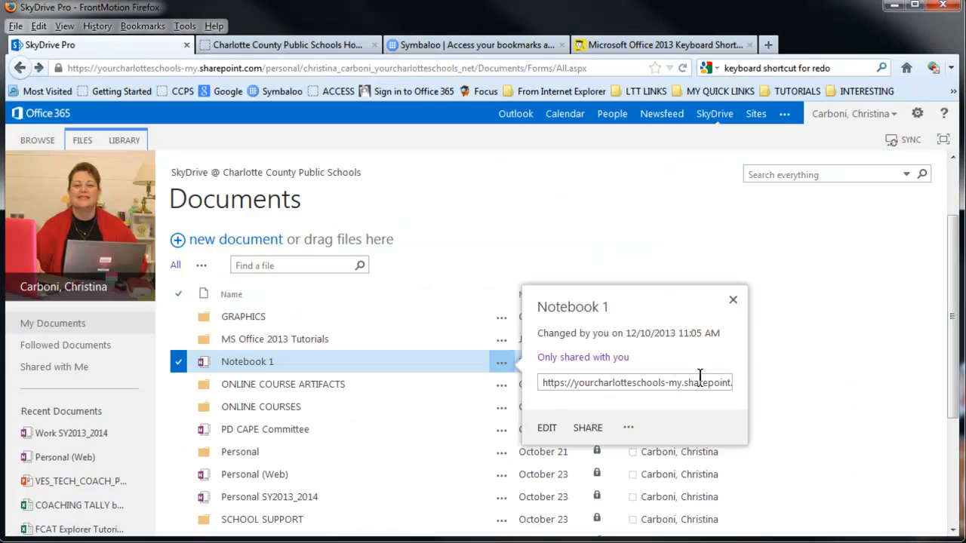
Reopen the details callout of Notebook 1 and go to its web address field
left_click(733, 300)
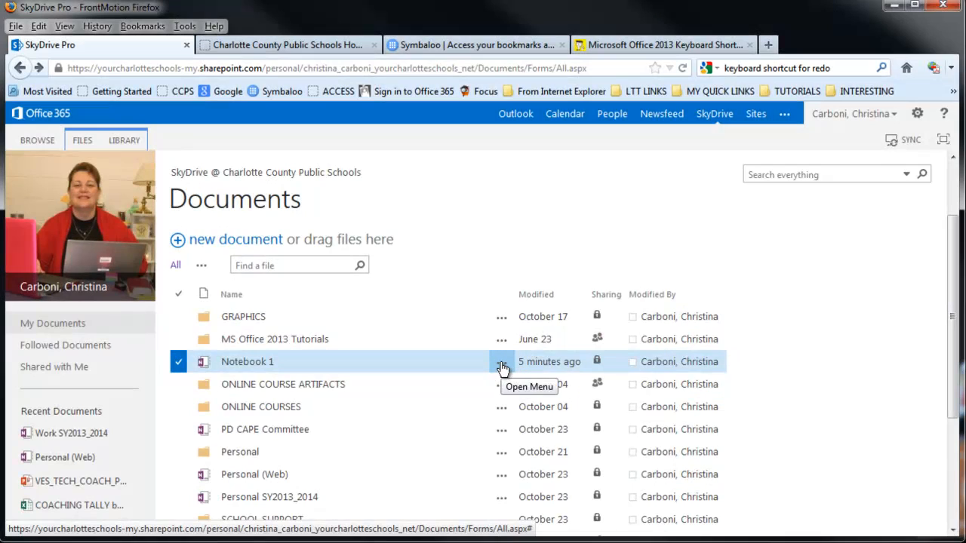
left_click(502, 368)
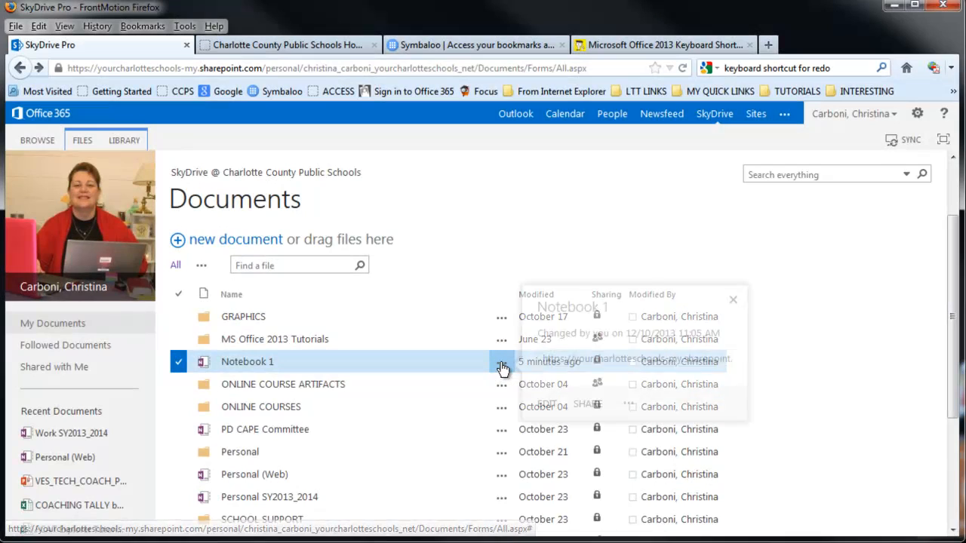
left_click(548, 385)
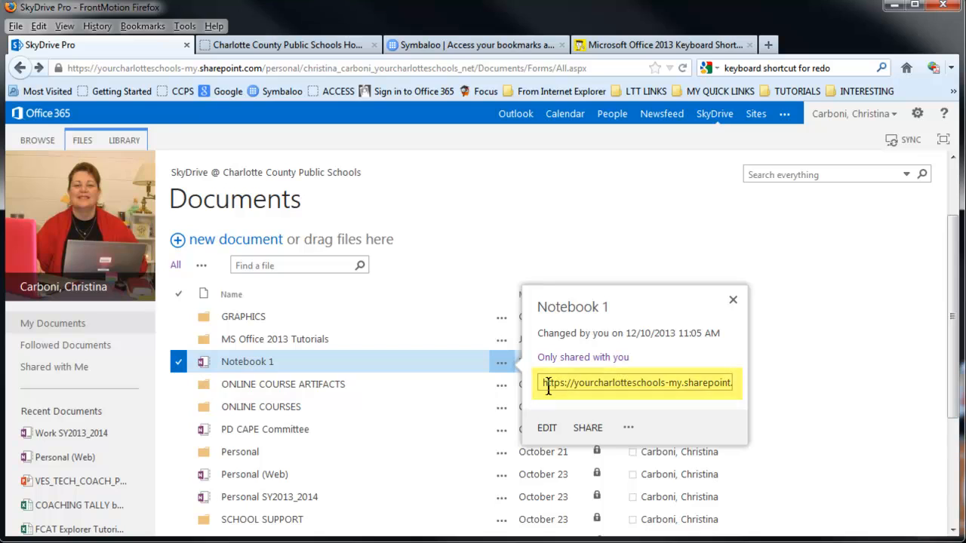